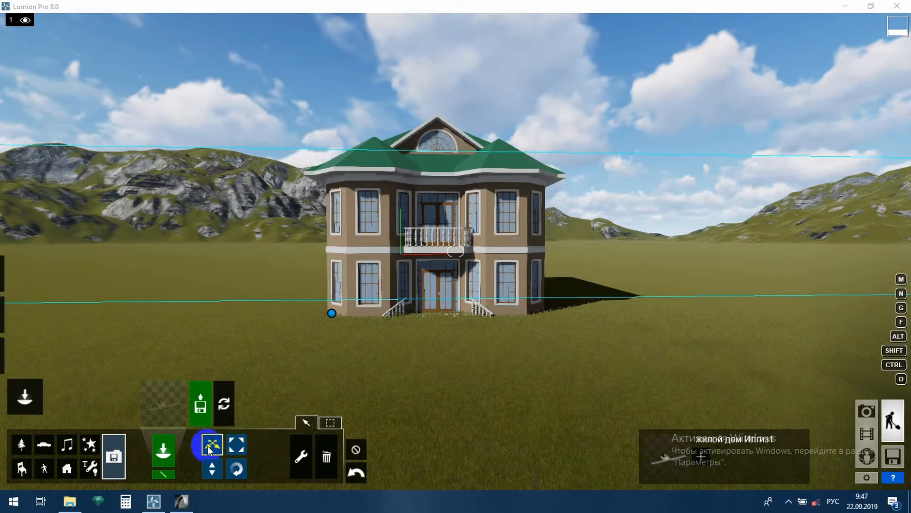
# Raise the imported house with Change height so its base, stairs and yard appear above the terrain.
pyautogui.click(483, 318)
pyautogui.moveTo(492, 287); pyautogui.dragTo(402, 262, button='right')
pyautogui.scroll(5, 403, 264)
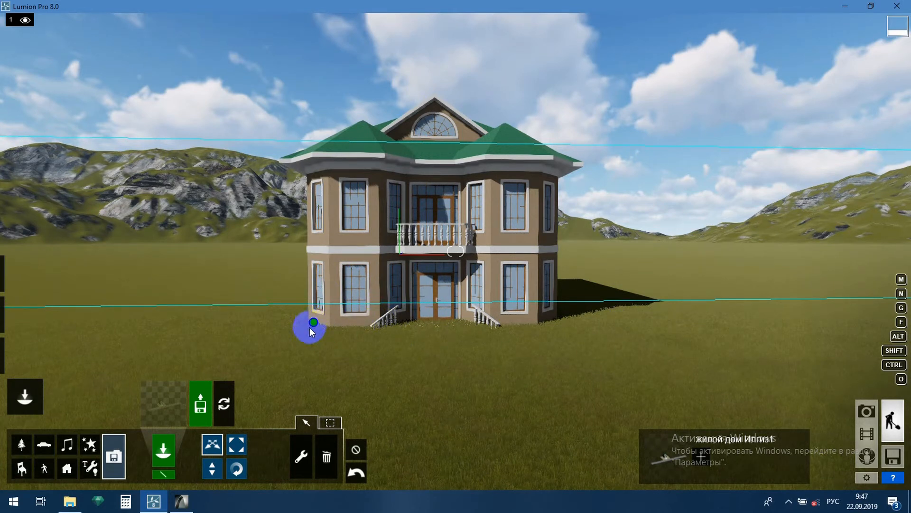
pyautogui.click(212, 469)
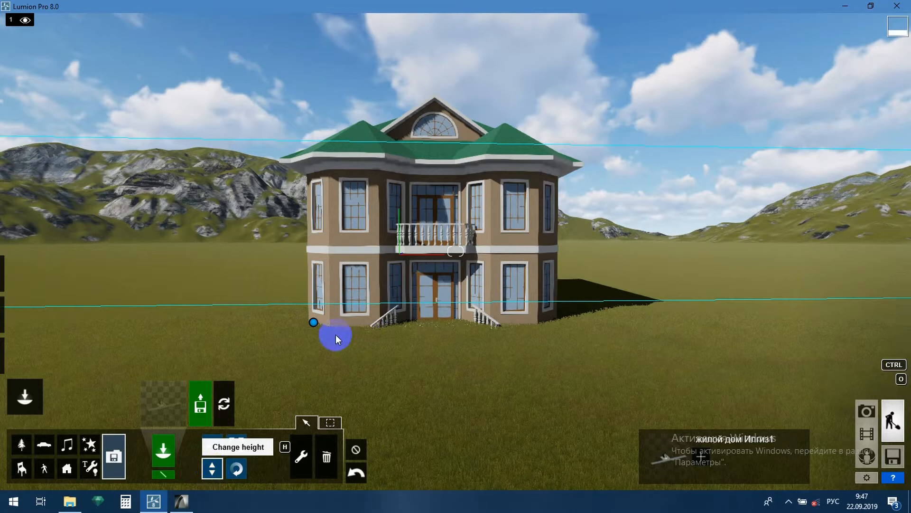
pyautogui.click(313, 323)
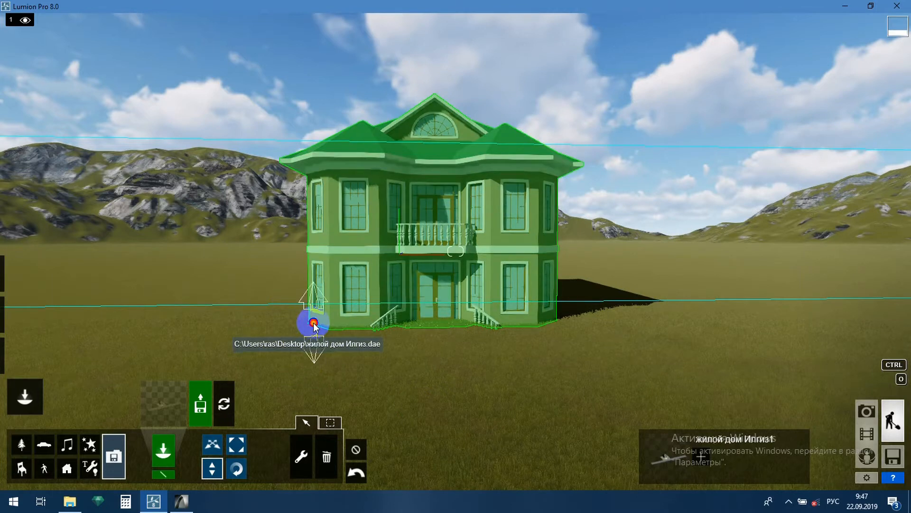
pyautogui.moveTo(314, 322); pyautogui.dragTo(327, 294)
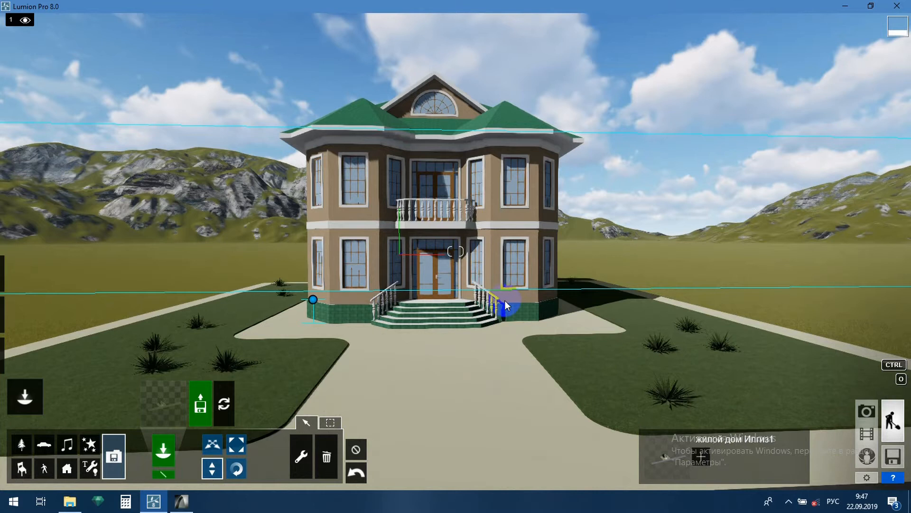
# Move the house farther back across the terrain with Move object.
pyautogui.scroll(-5, 505, 301)
pyautogui.moveTo(553, 314); pyautogui.dragTo(552, 315, button='right')
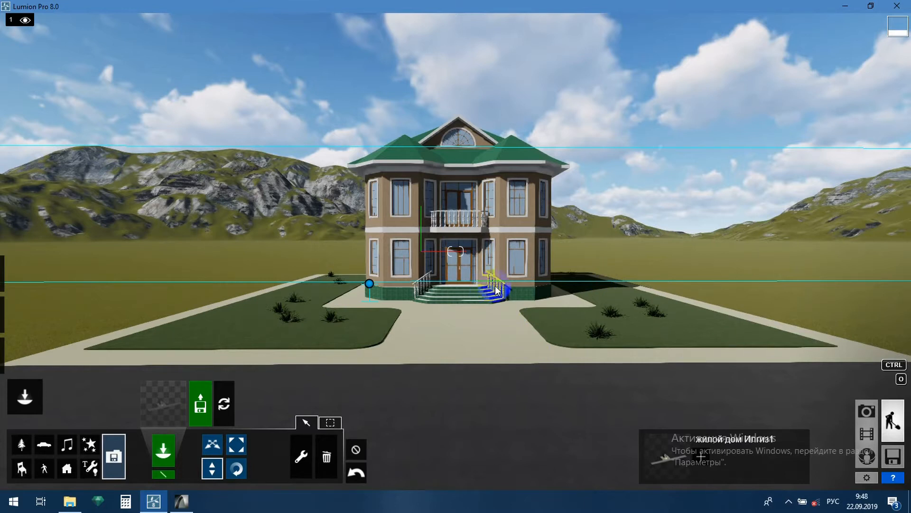
pyautogui.press('d')
pyautogui.press('w')
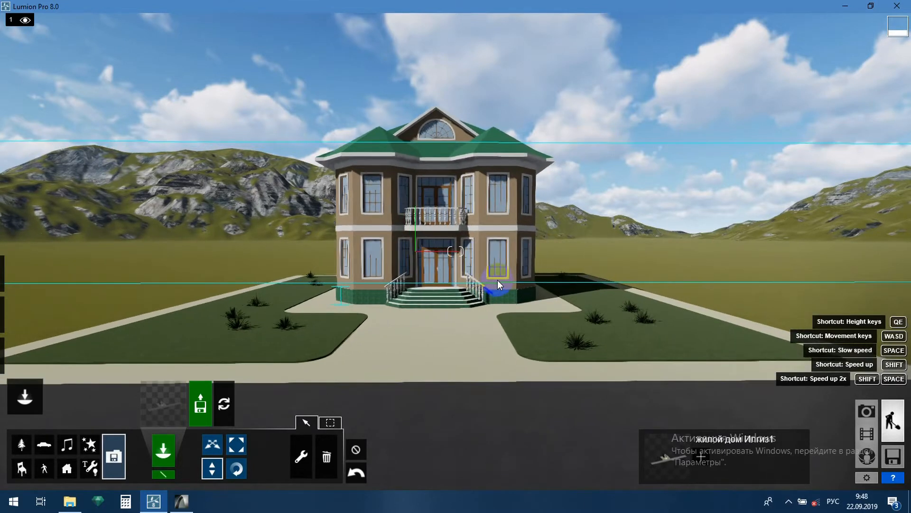
pyautogui.press('a')
pyautogui.press('w')
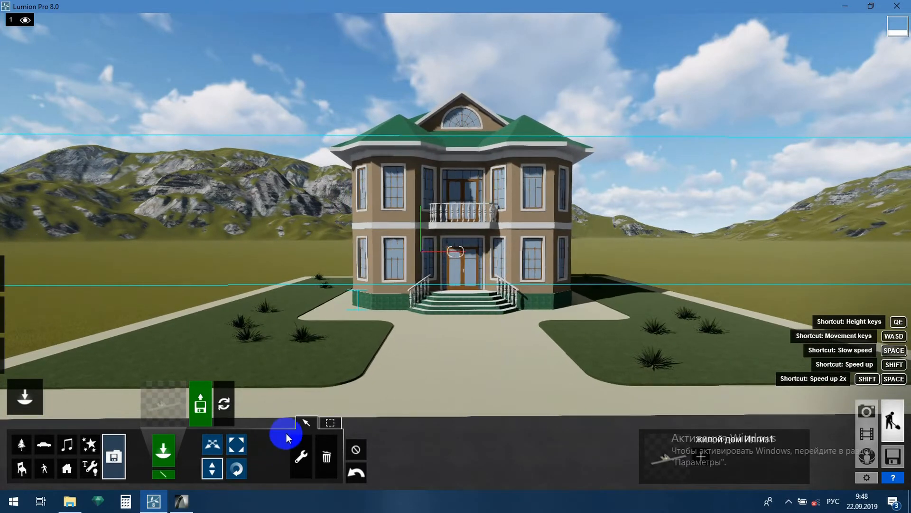
pyautogui.click(211, 468)
pyautogui.click(213, 445)
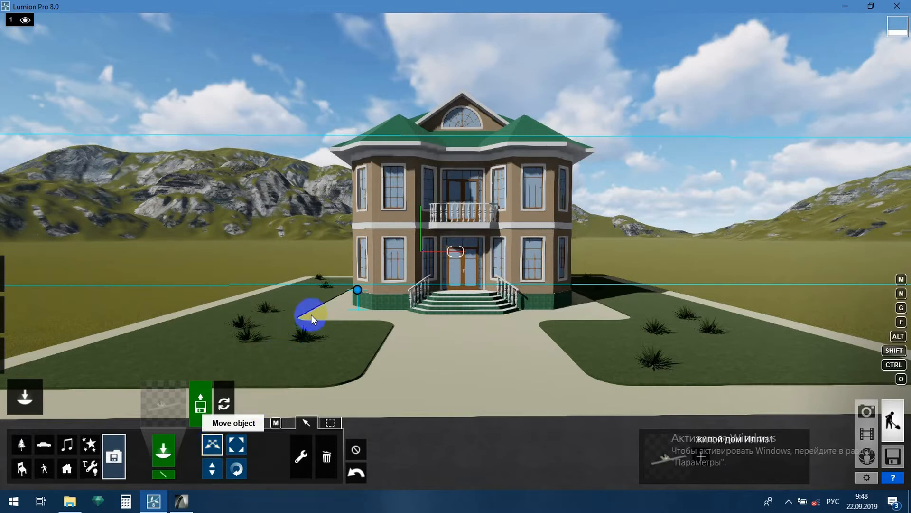
pyautogui.moveTo(358, 294); pyautogui.dragTo(438, 309)
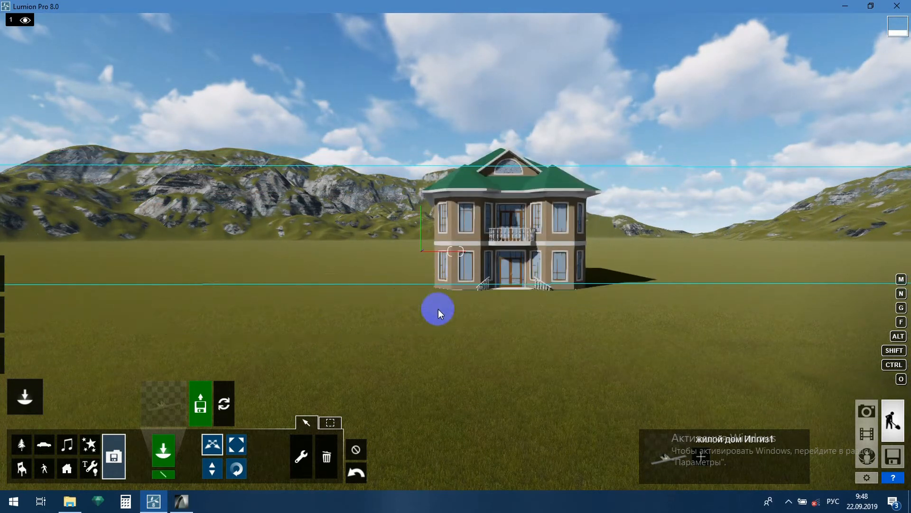
# Raise the house again with Change height until its yard sits above the ground.
pyautogui.click(214, 466)
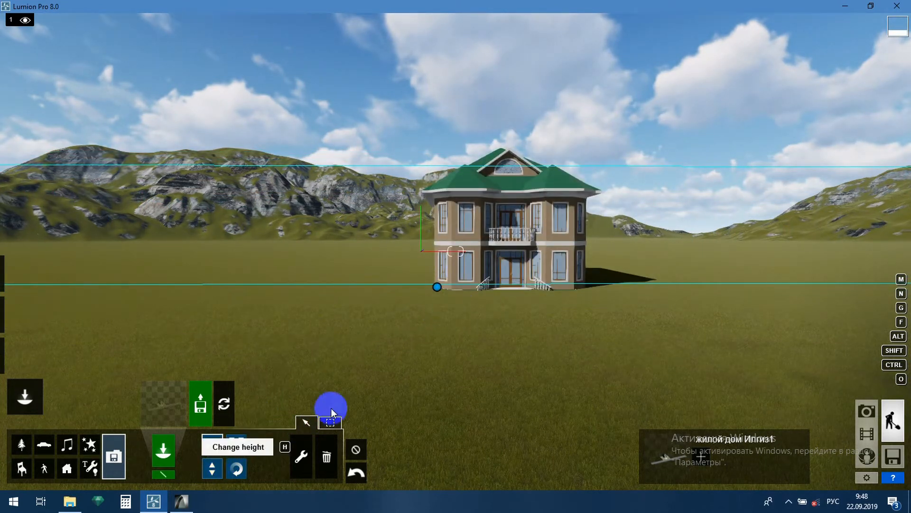
pyautogui.moveTo(437, 285); pyautogui.dragTo(448, 256)
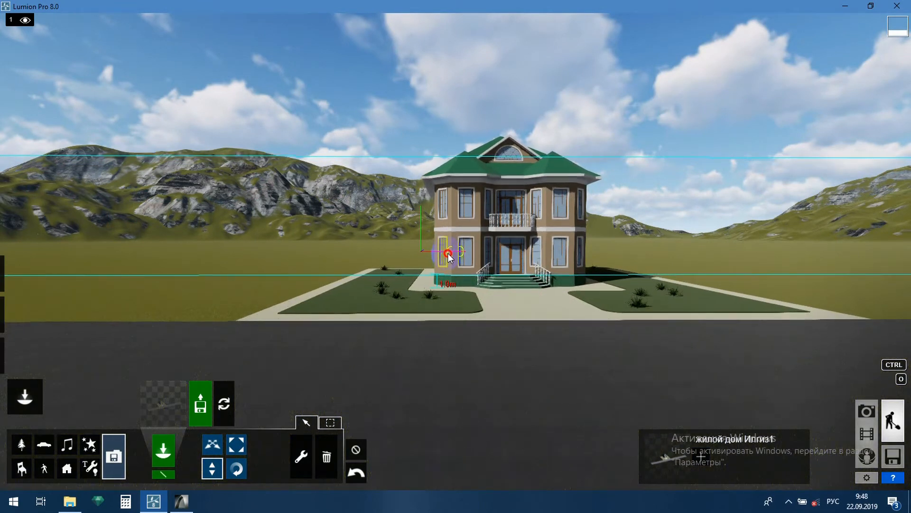
pyautogui.moveTo(608, 215); pyautogui.dragTo(494, 256, button='right')
pyautogui.press('w')
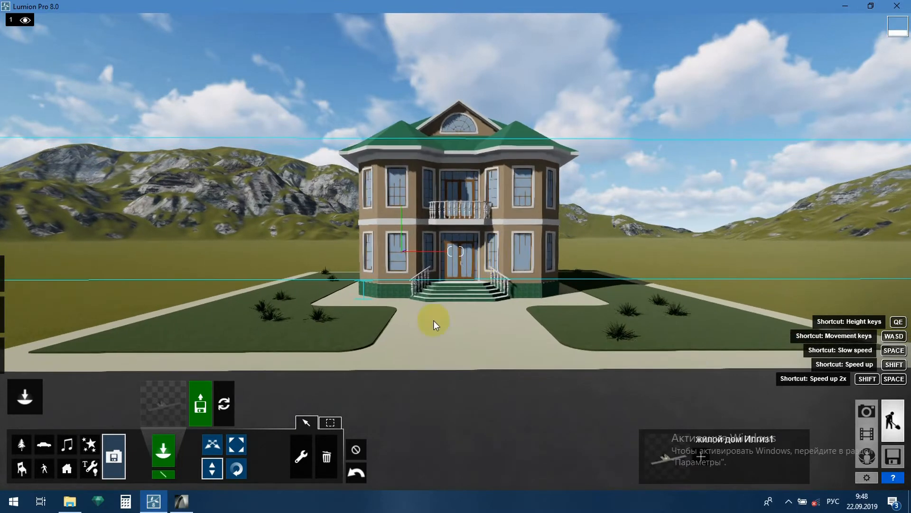
# Pick the AfricanOlive2_RT tree from the Nature library and place it on the lawn left of the house.
pyautogui.click(238, 445)
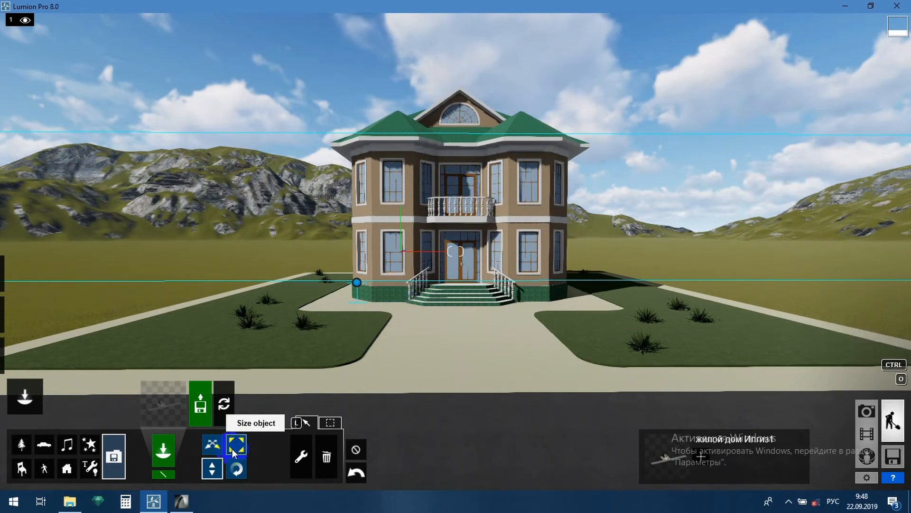
pyautogui.click(212, 445)
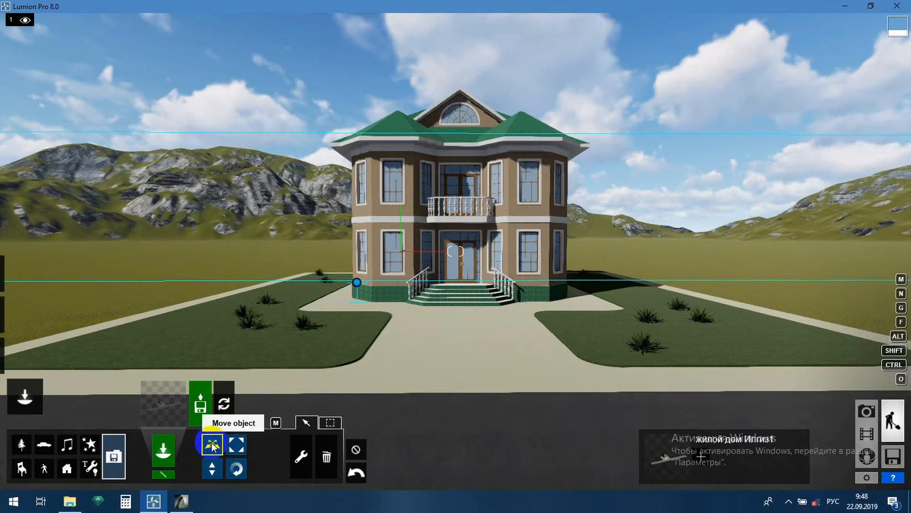
pyautogui.click(21, 445)
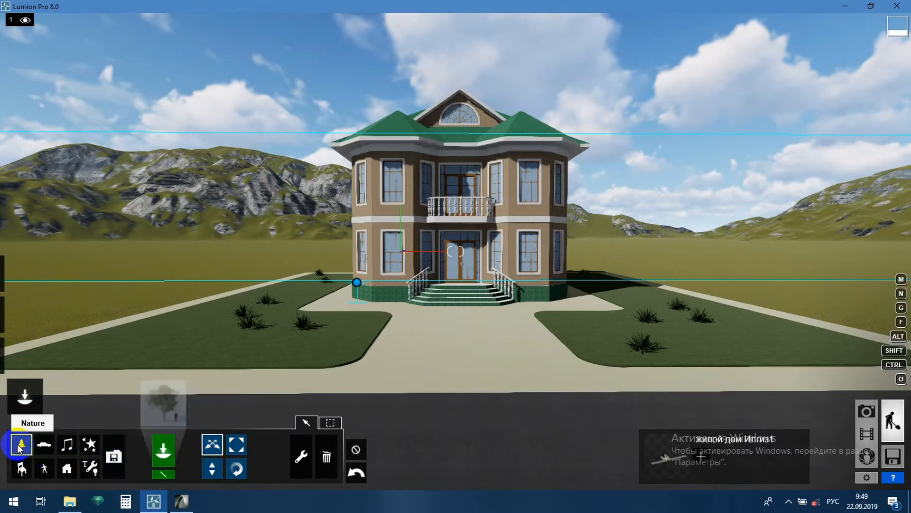
pyautogui.click(151, 407)
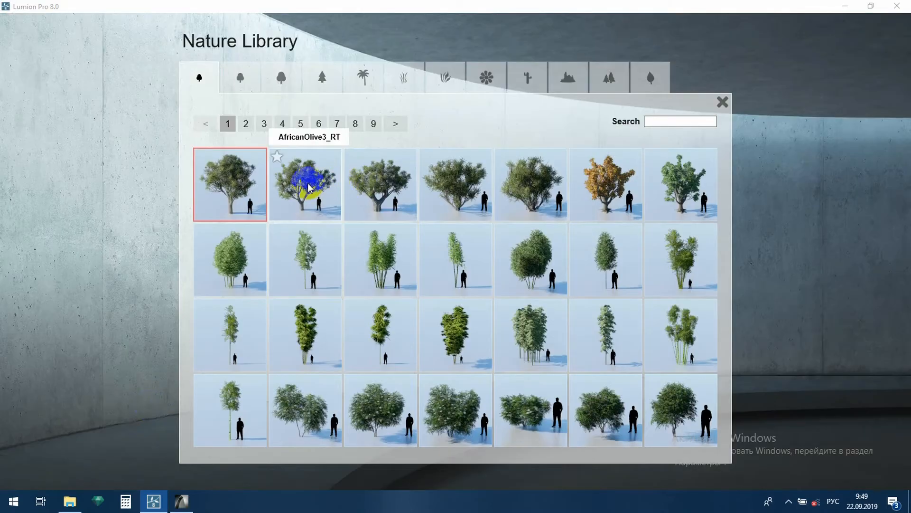
pyautogui.click(228, 180)
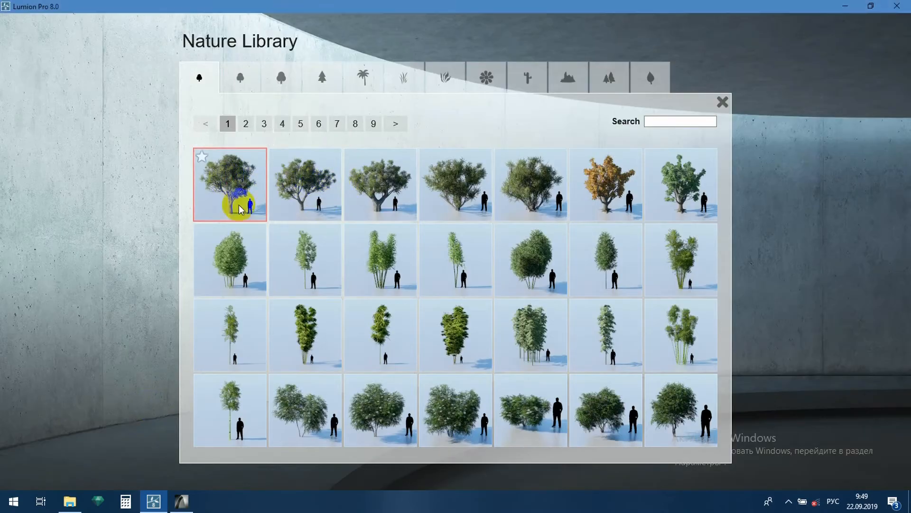
pyautogui.click(264, 263)
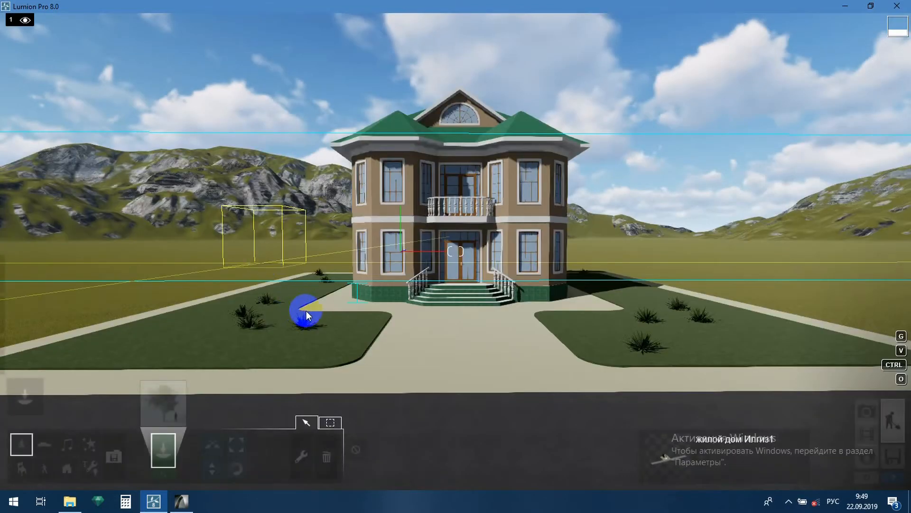
pyautogui.click(284, 331)
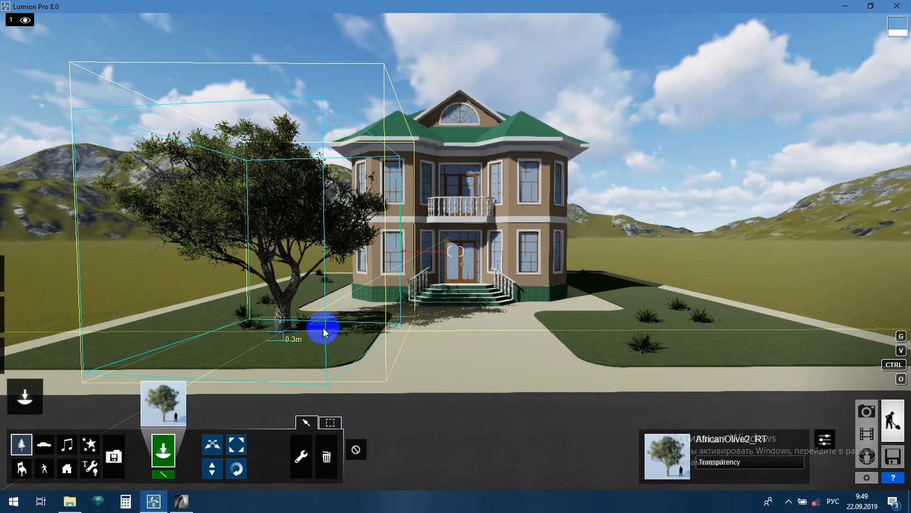
# Move the olive tree farther left onto the lawn.
pyautogui.click(213, 444)
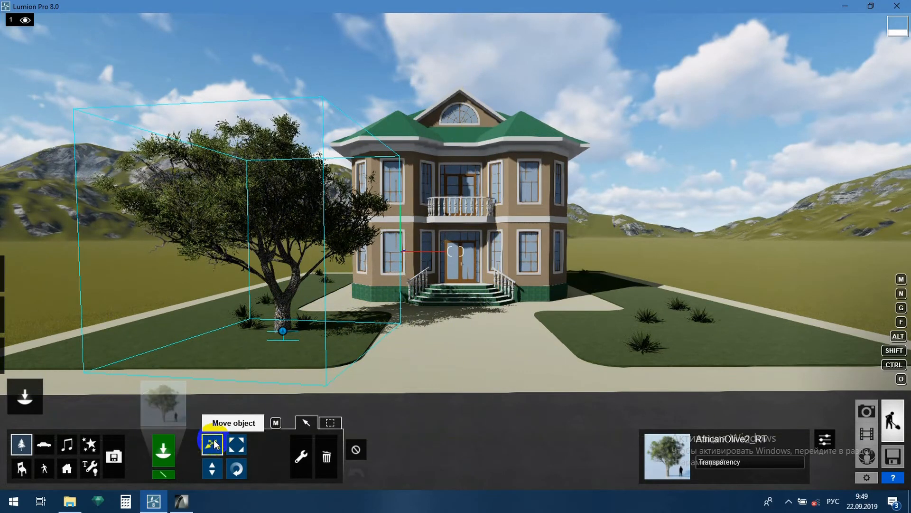
pyautogui.moveTo(283, 331); pyautogui.dragTo(220, 324)
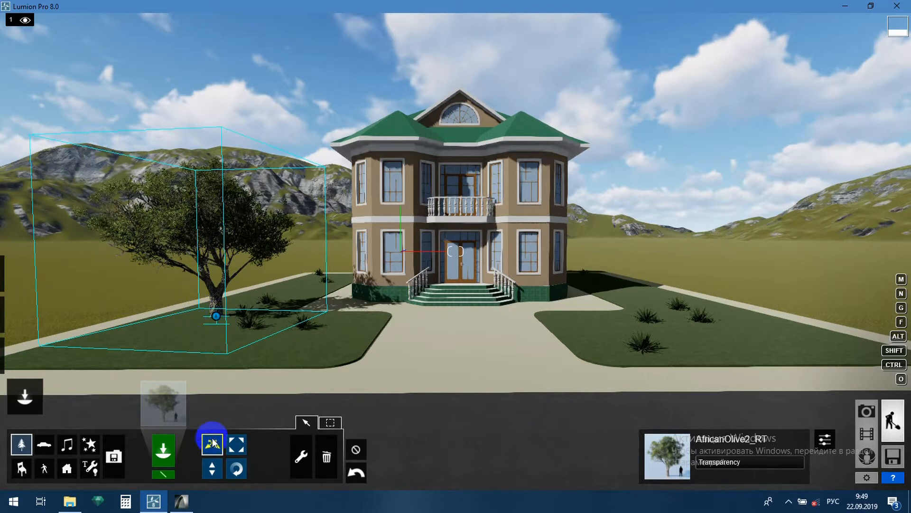
# Resize the olive tree with Size object, settling the size slider at 1.0x.
pyautogui.click(238, 445)
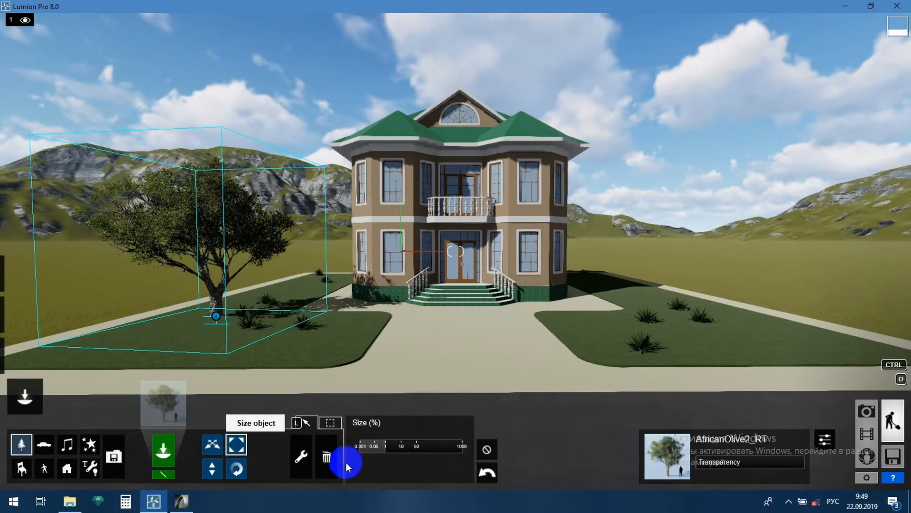
pyautogui.moveTo(402, 448); pyautogui.dragTo(388, 450)
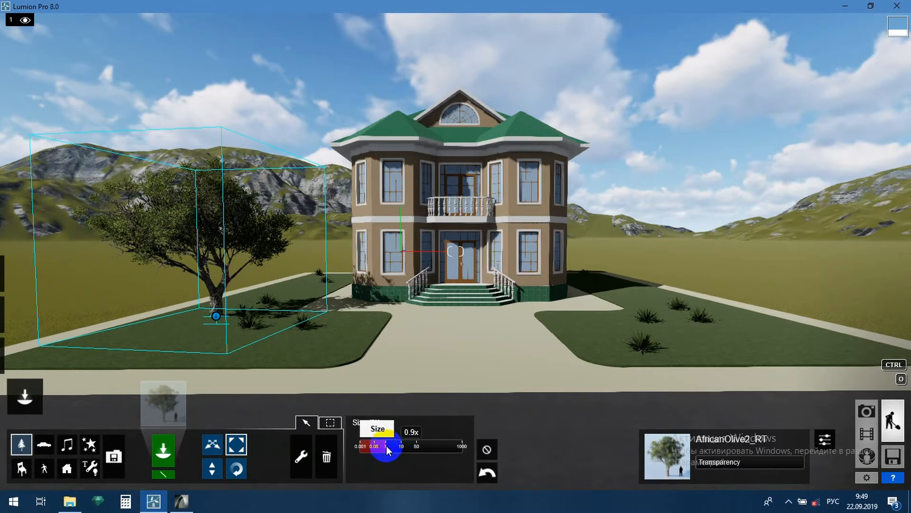
pyautogui.moveTo(394, 446)
pyautogui.mouseDown()
pyautogui.moveTo(406, 450)
pyautogui.moveTo(378, 450)
pyautogui.mouseUp()
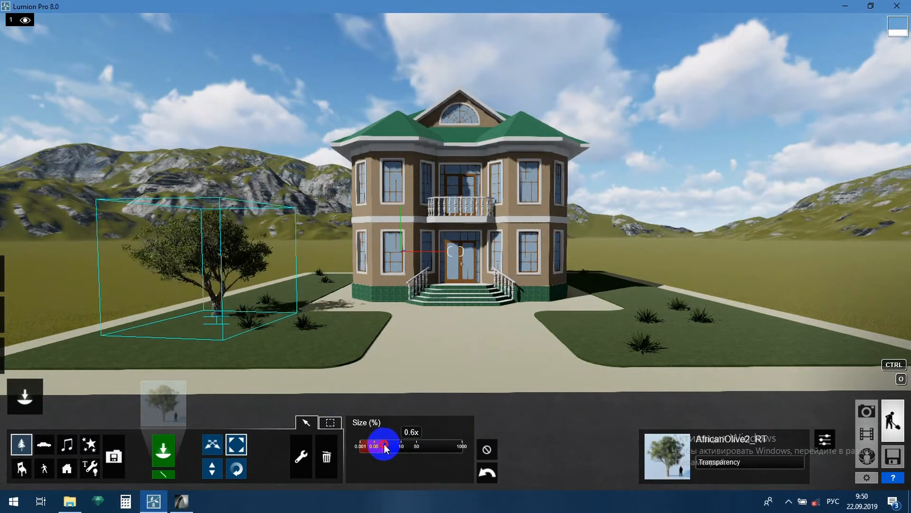
pyautogui.moveTo(386, 448); pyautogui.dragTo(388, 449)
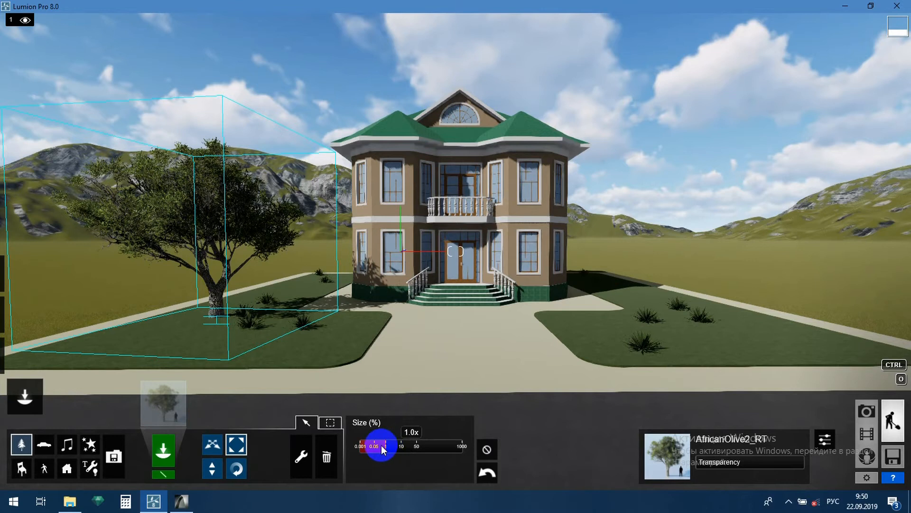
# Lower the olive tree with Change height and raise it back to ground level.
pyautogui.click(203, 470)
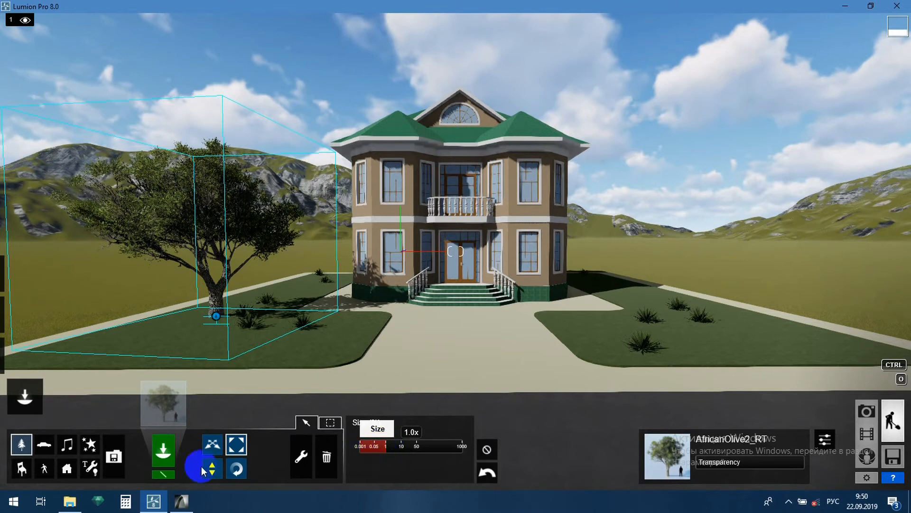
pyautogui.click(216, 317)
pyautogui.moveTo(216, 319); pyautogui.dragTo(220, 402)
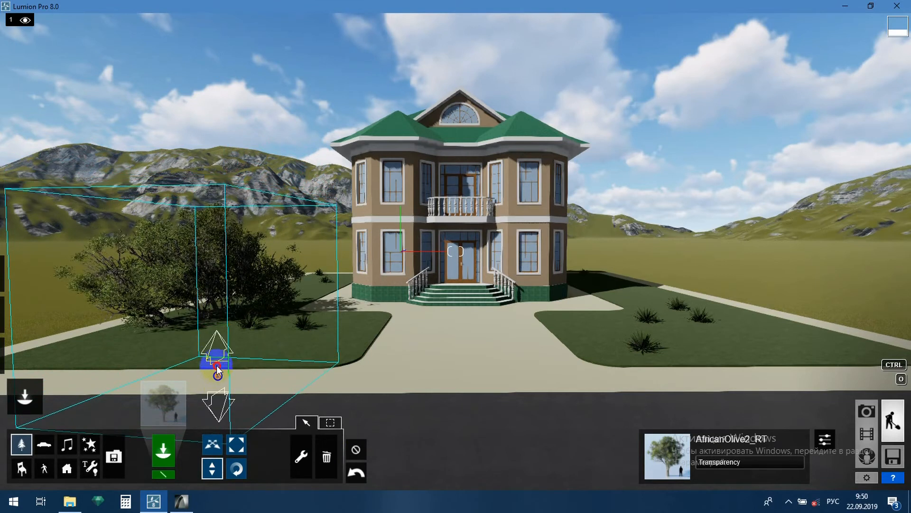
pyautogui.moveTo(216, 354)
pyautogui.mouseDown()
pyautogui.moveTo(225, 308)
pyautogui.moveTo(217, 330)
pyautogui.moveTo(214, 319)
pyautogui.moveTo(223, 311)
pyautogui.mouseUp()
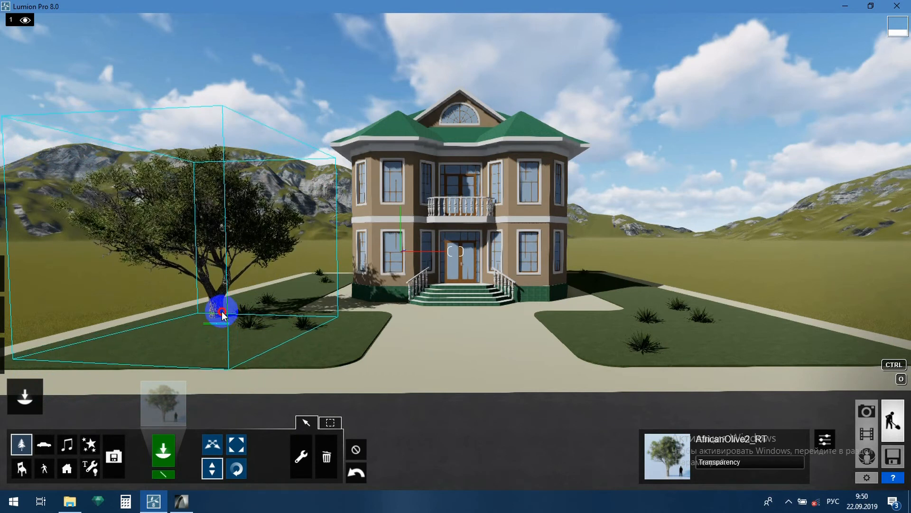
pyautogui.moveTo(213, 368); pyautogui.dragTo(213, 368)
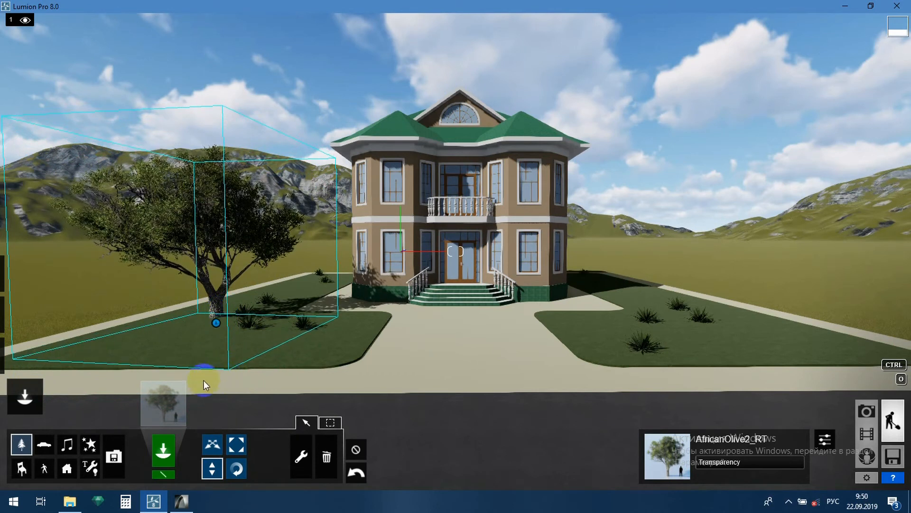
pyautogui.click(235, 469)
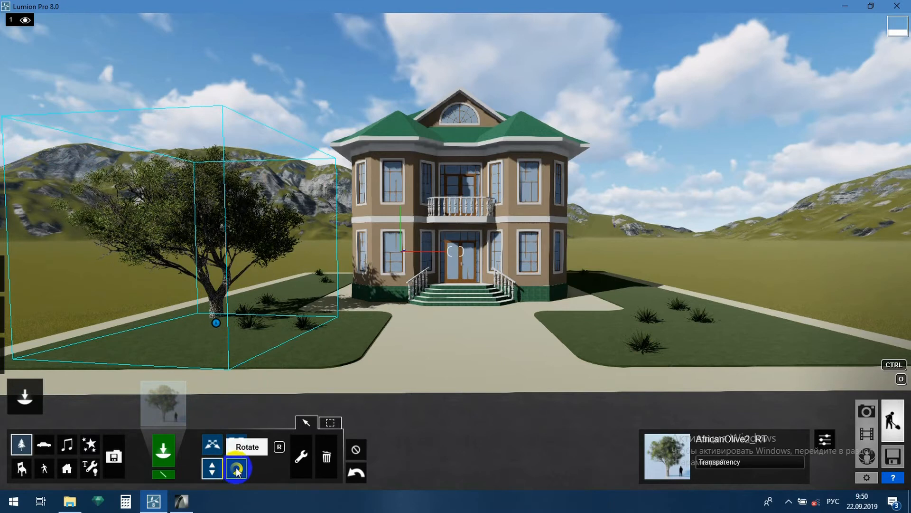
pyautogui.click(236, 469)
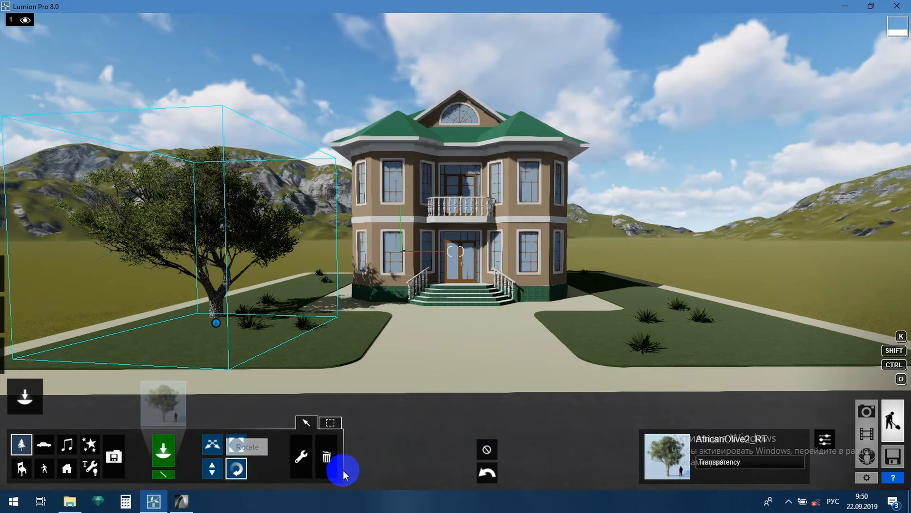
pyautogui.click(238, 469)
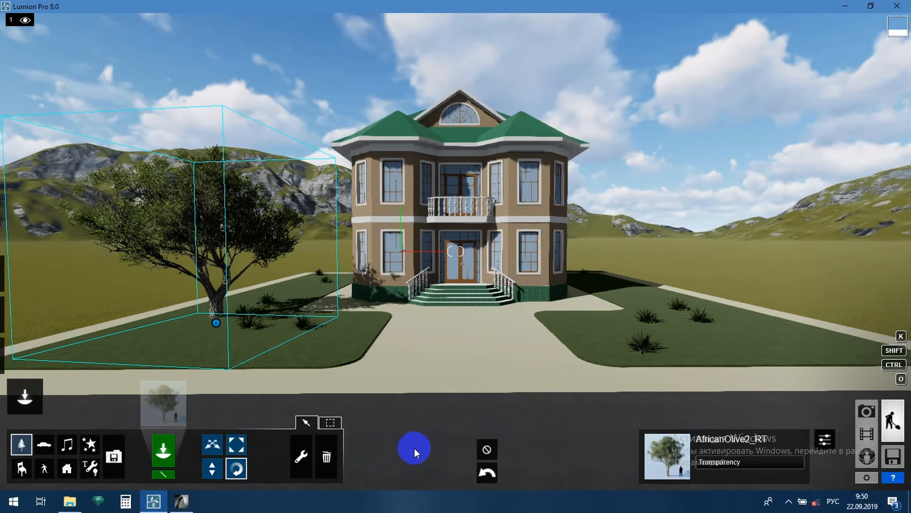
# Pick Car_009 from the Cars section of the Transport library and place it on the driveway in front of the house.
pyautogui.click(44, 449)
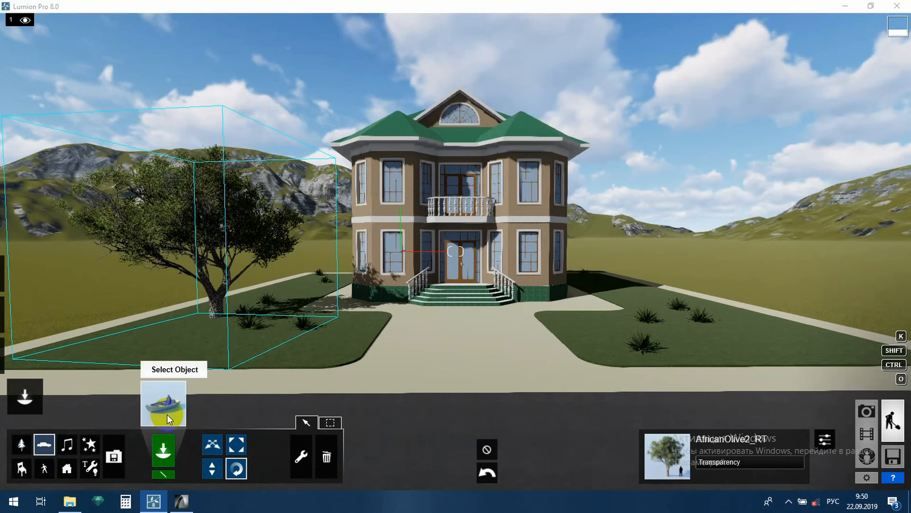
pyautogui.click(167, 415)
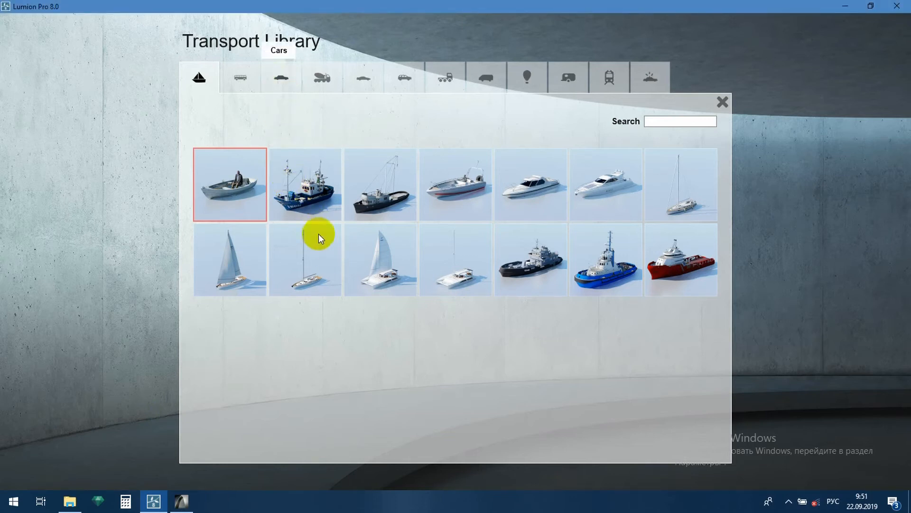
pyautogui.click(282, 79)
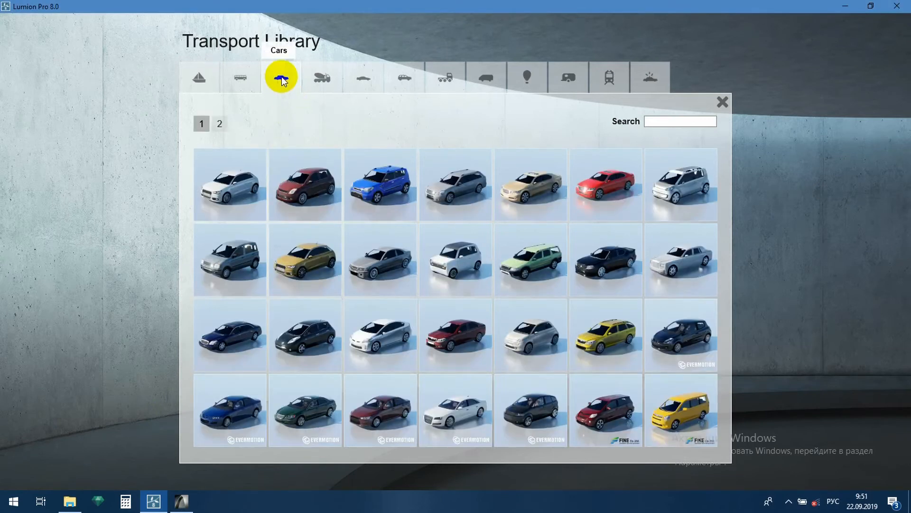
pyautogui.click(302, 262)
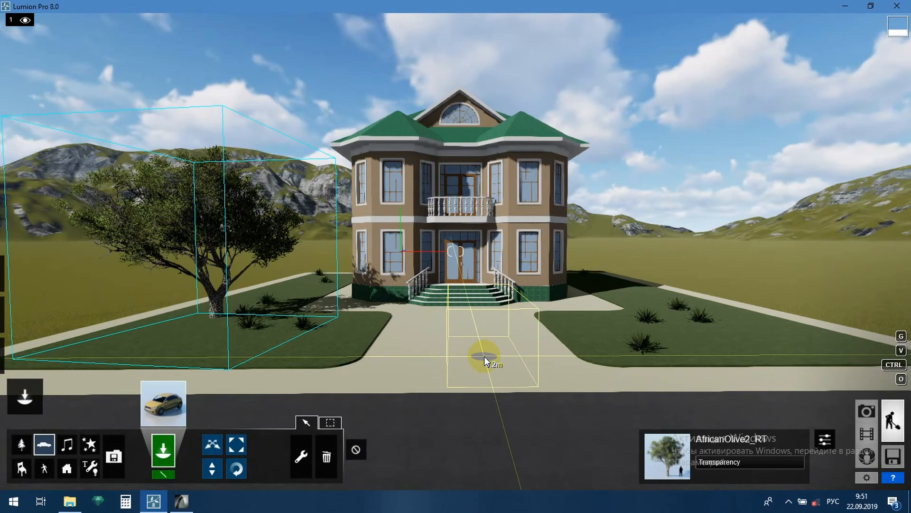
pyautogui.click(484, 356)
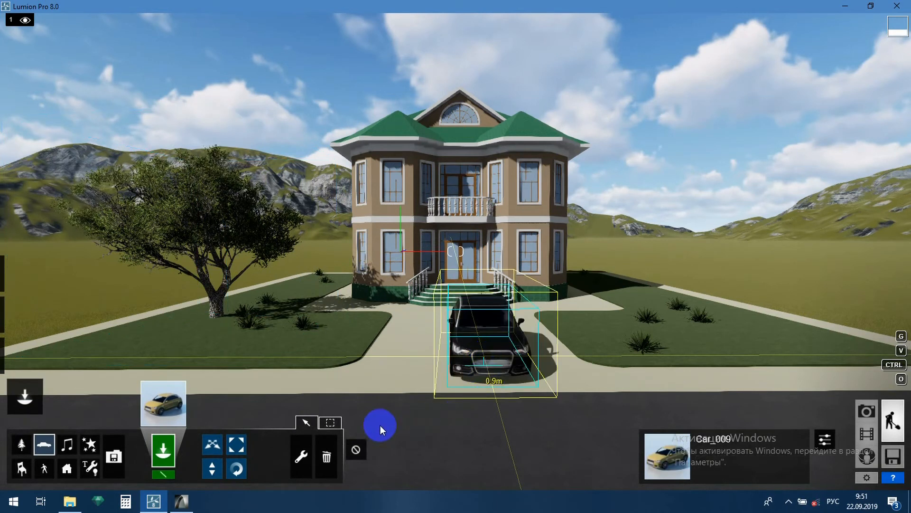
# Try rotating the car with its heading, pitch and bank sliders, then undo the rotation.
pyautogui.click(235, 470)
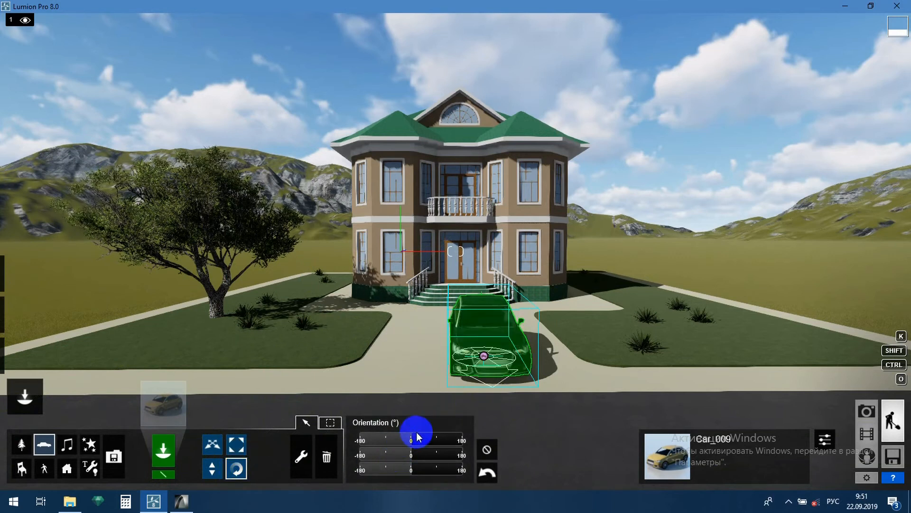
pyautogui.moveTo(411, 437)
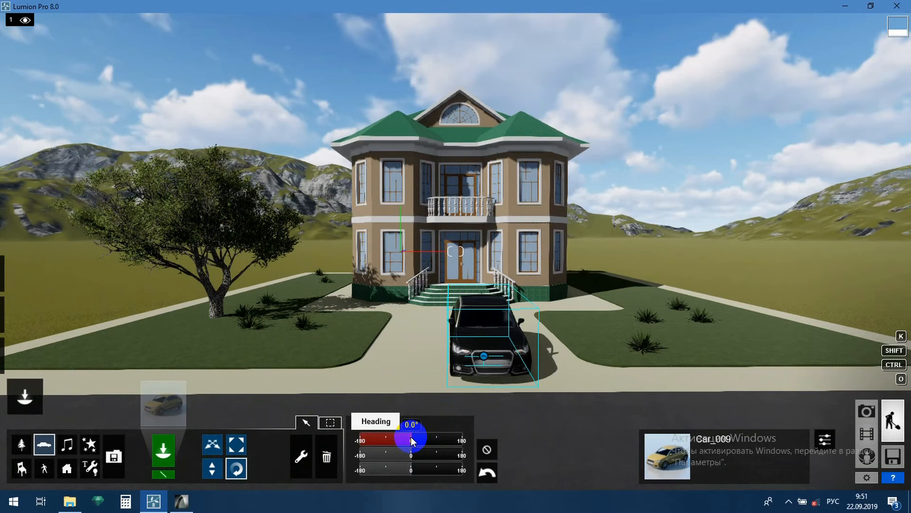
pyautogui.moveTo(411, 440)
pyautogui.mouseDown()
pyautogui.moveTo(359, 439)
pyautogui.moveTo(438, 440)
pyautogui.moveTo(412, 441)
pyautogui.mouseUp()
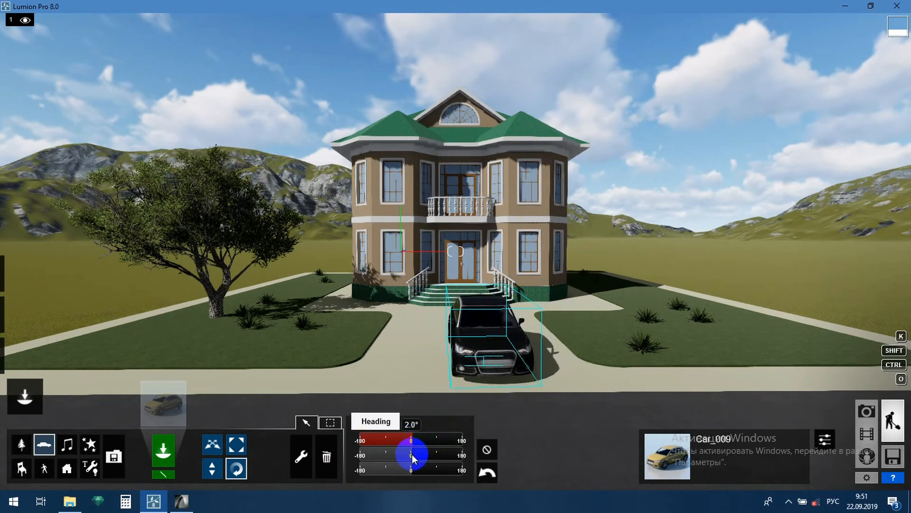
pyautogui.moveTo(413, 457)
pyautogui.mouseDown()
pyautogui.moveTo(401, 456)
pyautogui.moveTo(433, 454)
pyautogui.moveTo(412, 457)
pyautogui.mouseUp()
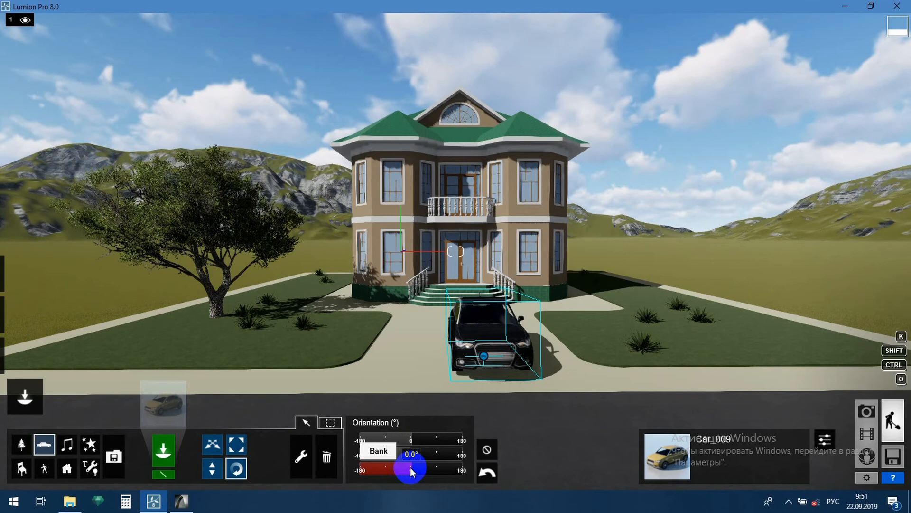
pyautogui.moveTo(410, 467)
pyautogui.mouseDown()
pyautogui.moveTo(402, 470)
pyautogui.moveTo(425, 474)
pyautogui.moveTo(411, 473)
pyautogui.mouseUp()
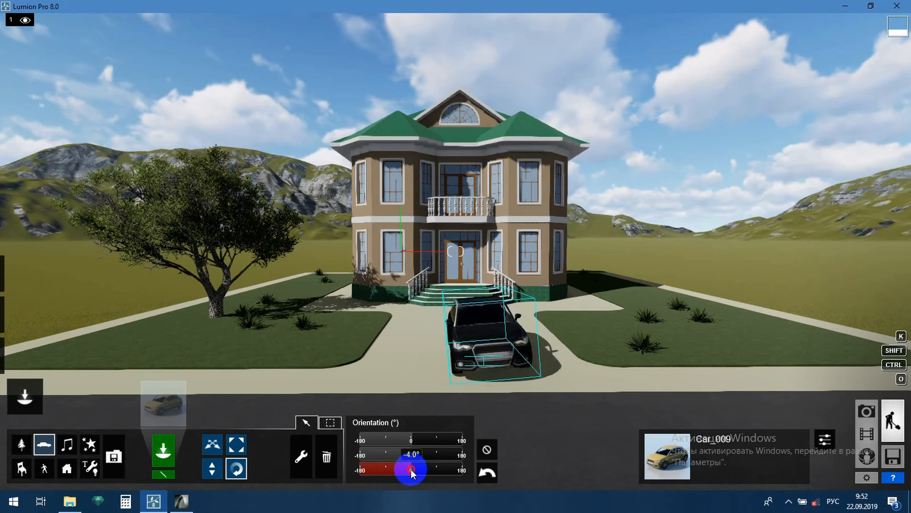
pyautogui.click(489, 475)
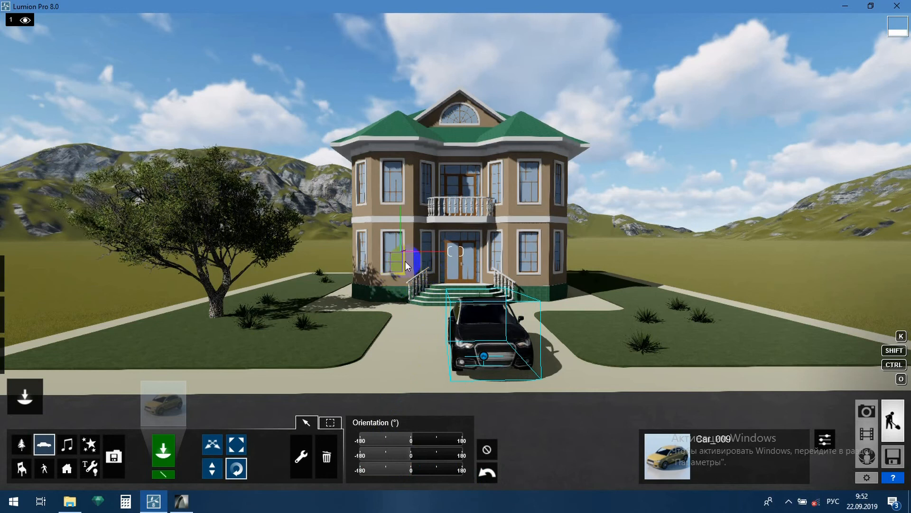
# Delete the car from the driveway with the Trash object tool.
pyautogui.press('s')
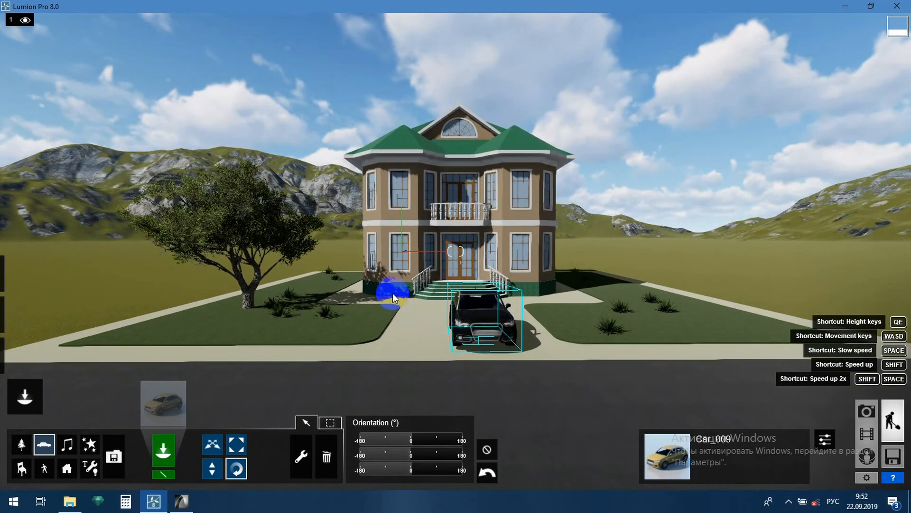
pyautogui.click(303, 454)
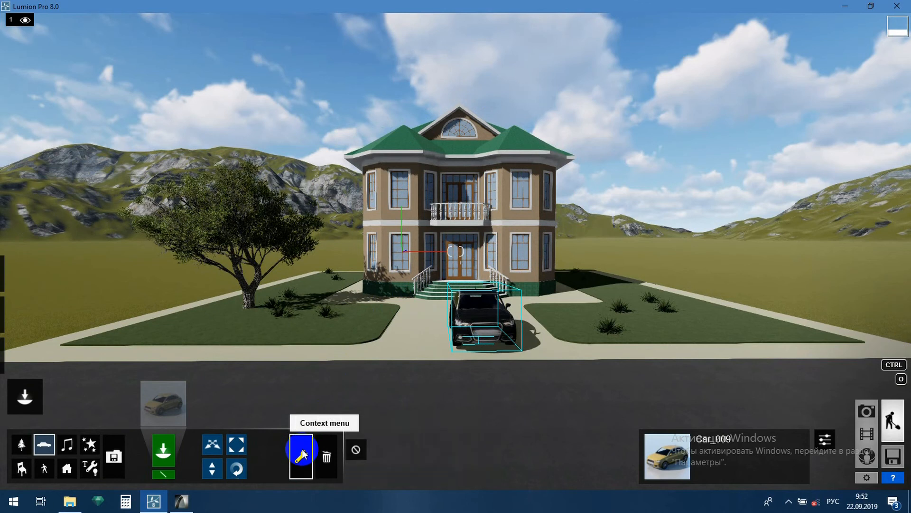
pyautogui.click(327, 458)
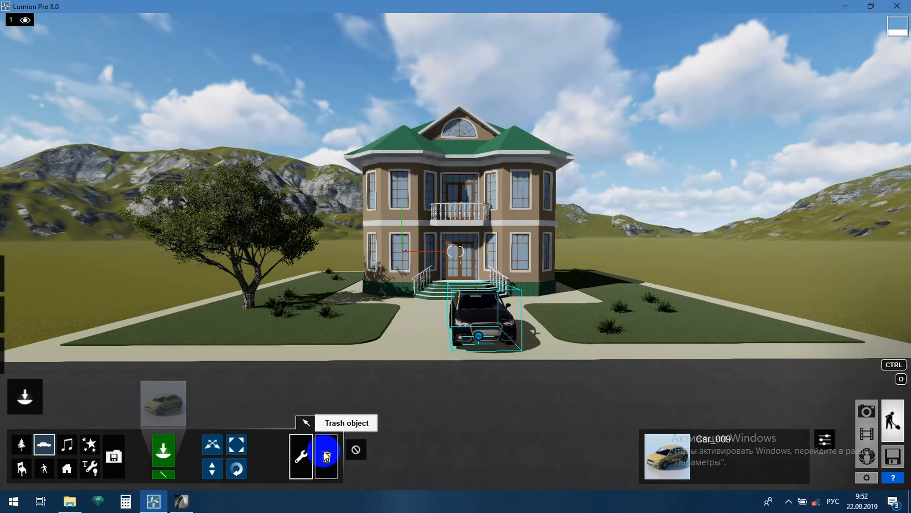
pyautogui.click(327, 456)
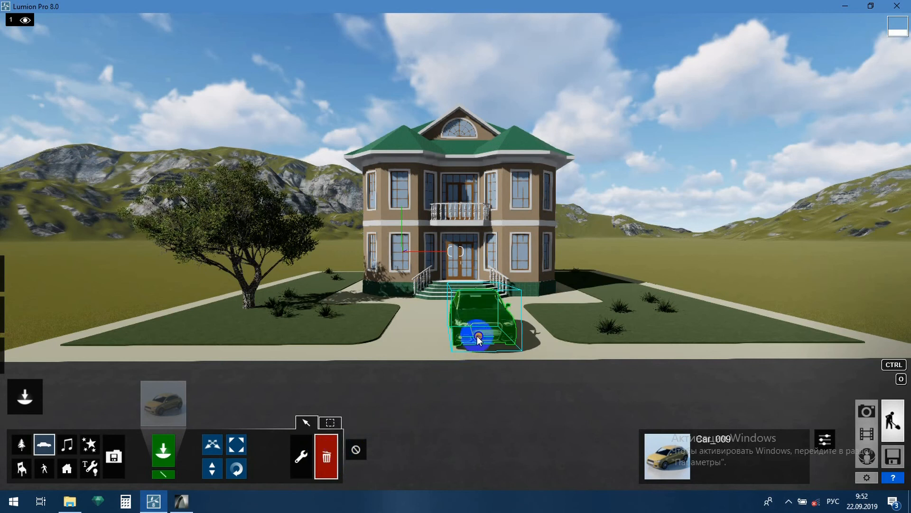
pyautogui.click(466, 365)
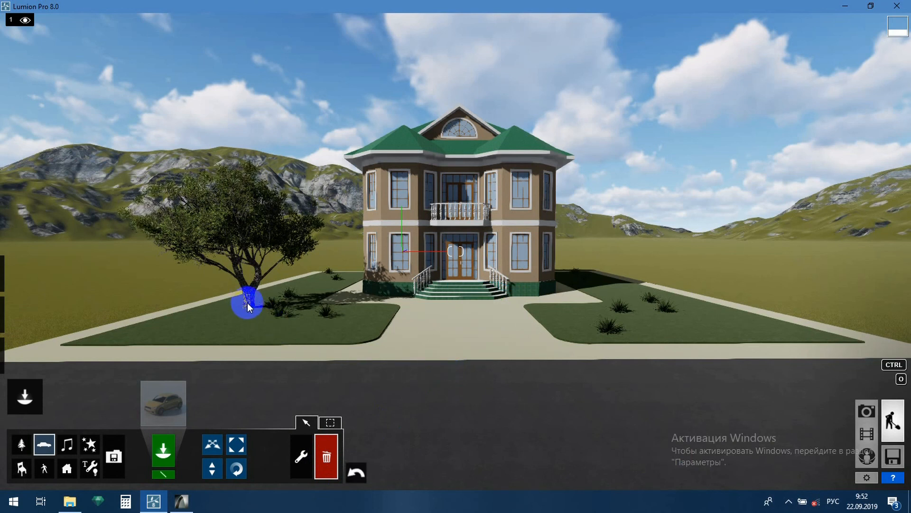
# Delete the olive tree on the left lawn and undo the deletion.
pyautogui.click(22, 445)
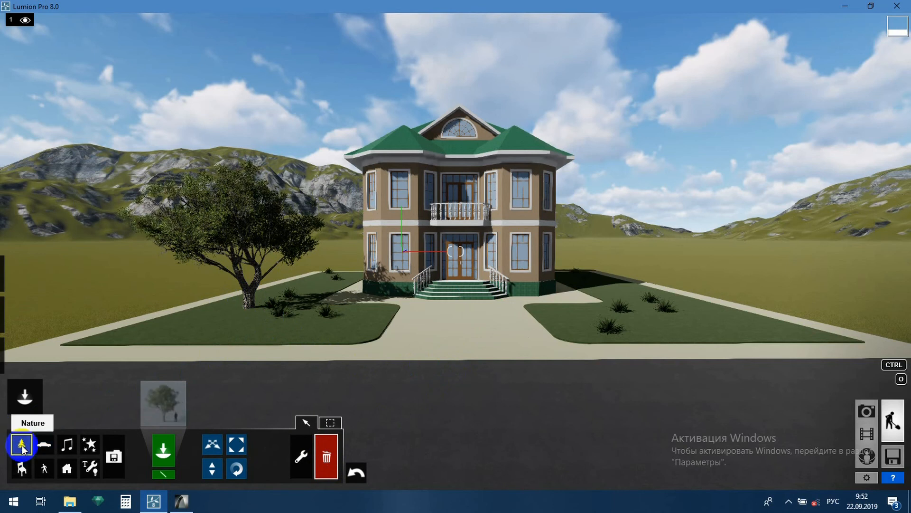
pyautogui.click(248, 314)
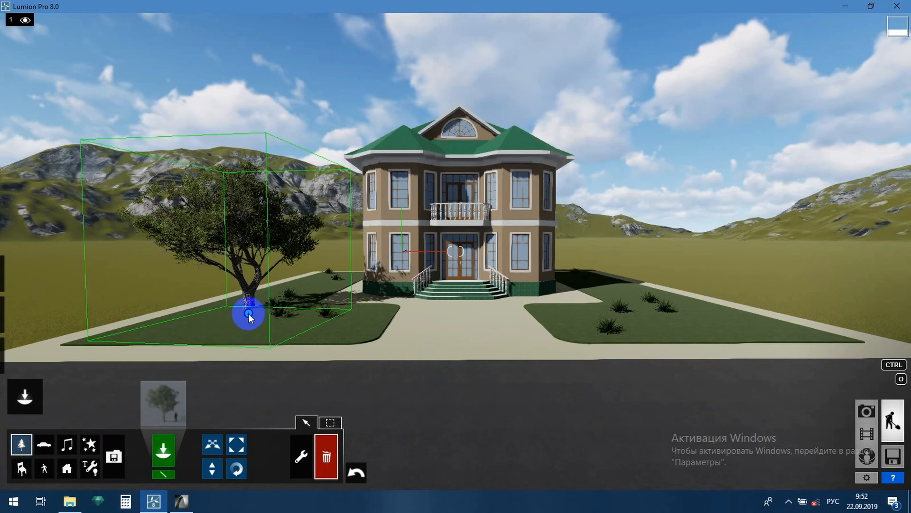
pyautogui.press('Delete')
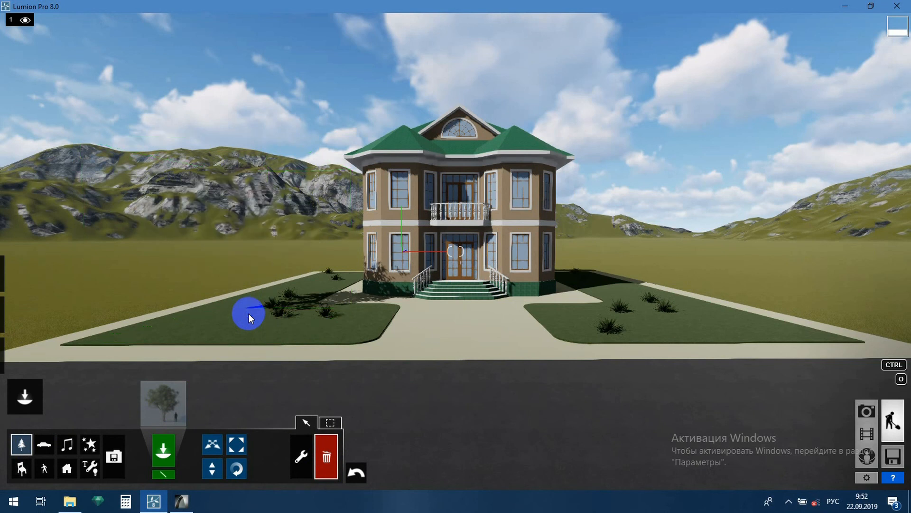
pyautogui.click(356, 472)
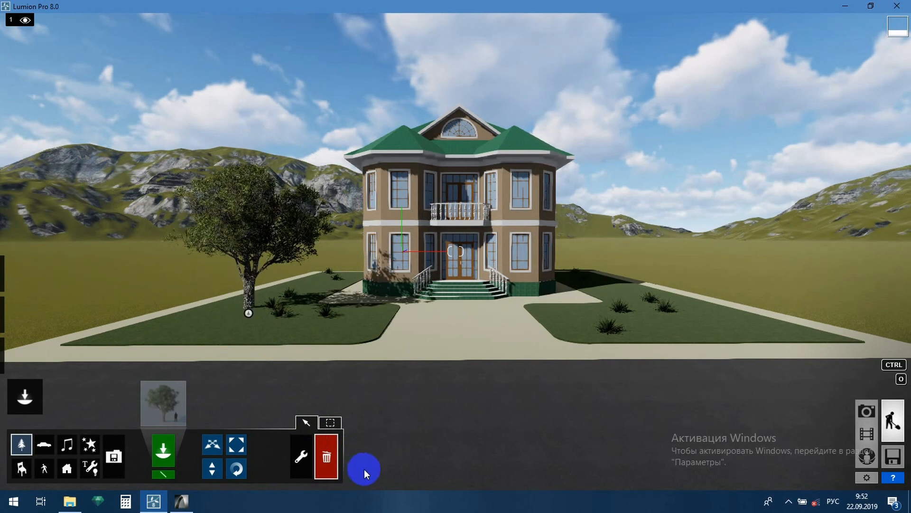
# Switch to the Transport object category.
pyautogui.click(47, 445)
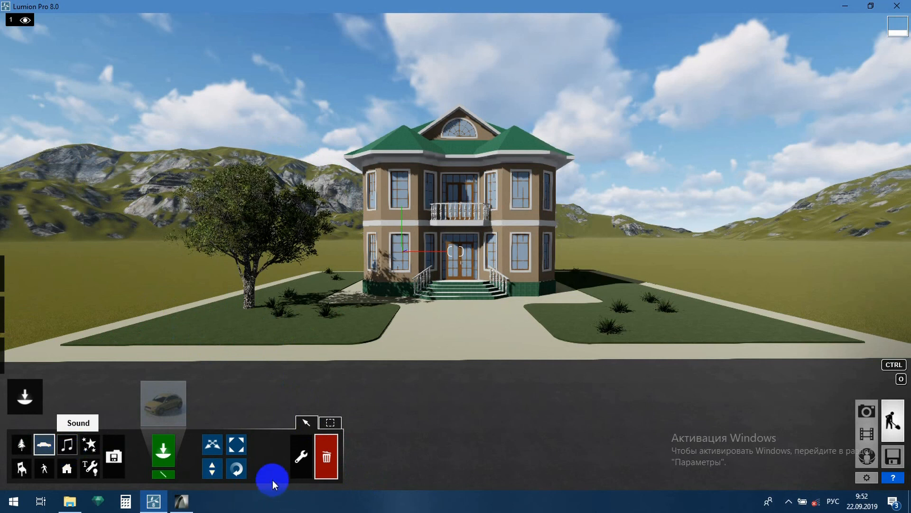